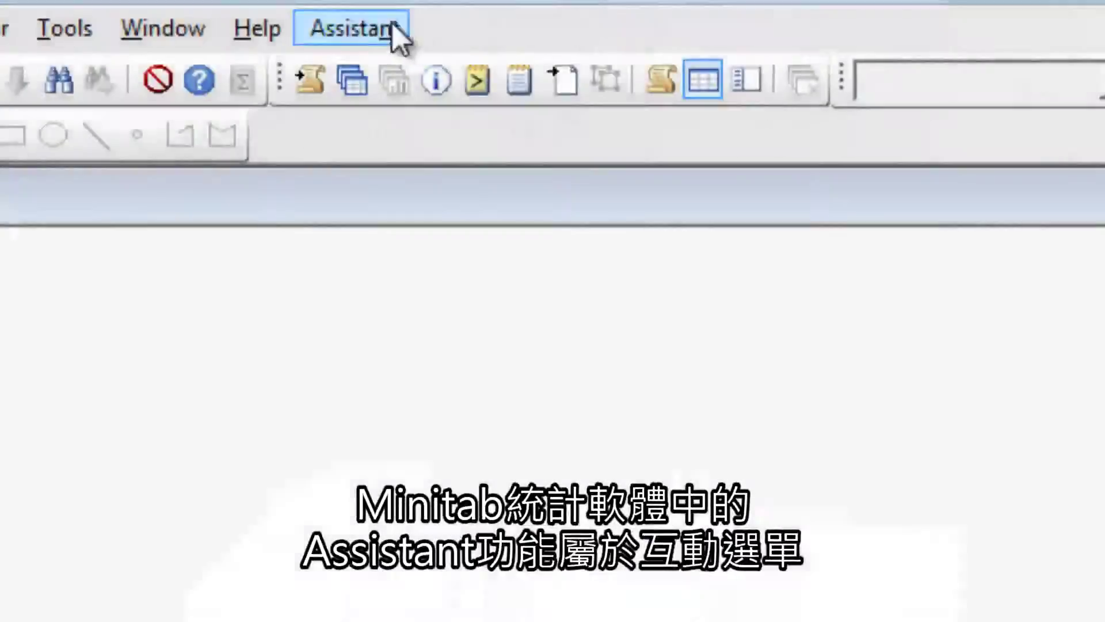
# Run an Assistant Graphical Summary of Rd Bike, treating its data as time-ordered
pyautogui.click(393, 34)
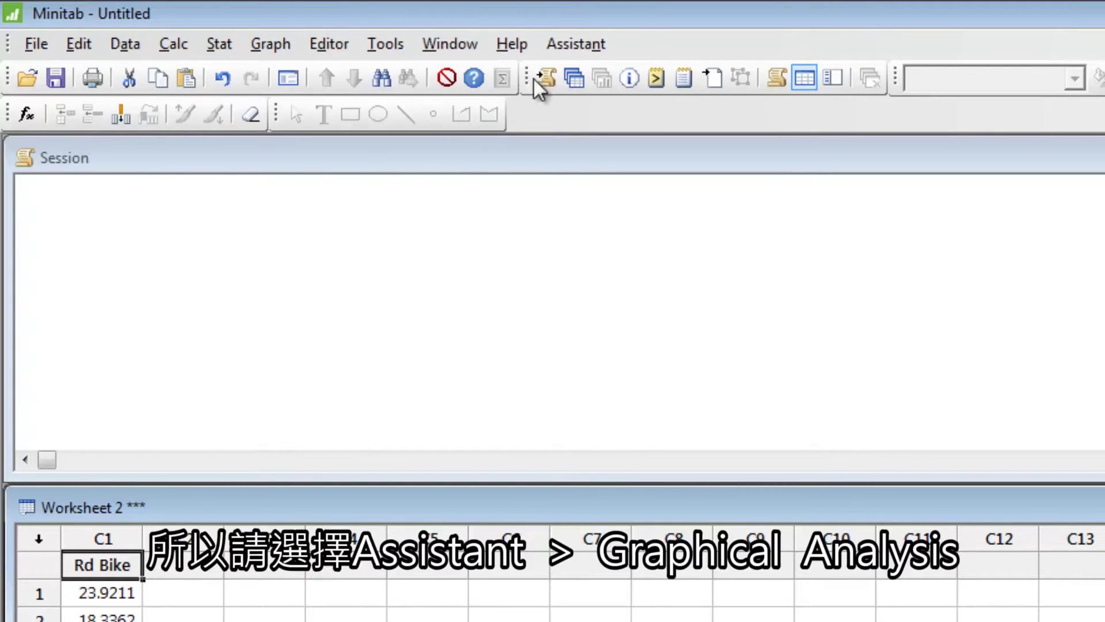
pyautogui.click(562, 49)
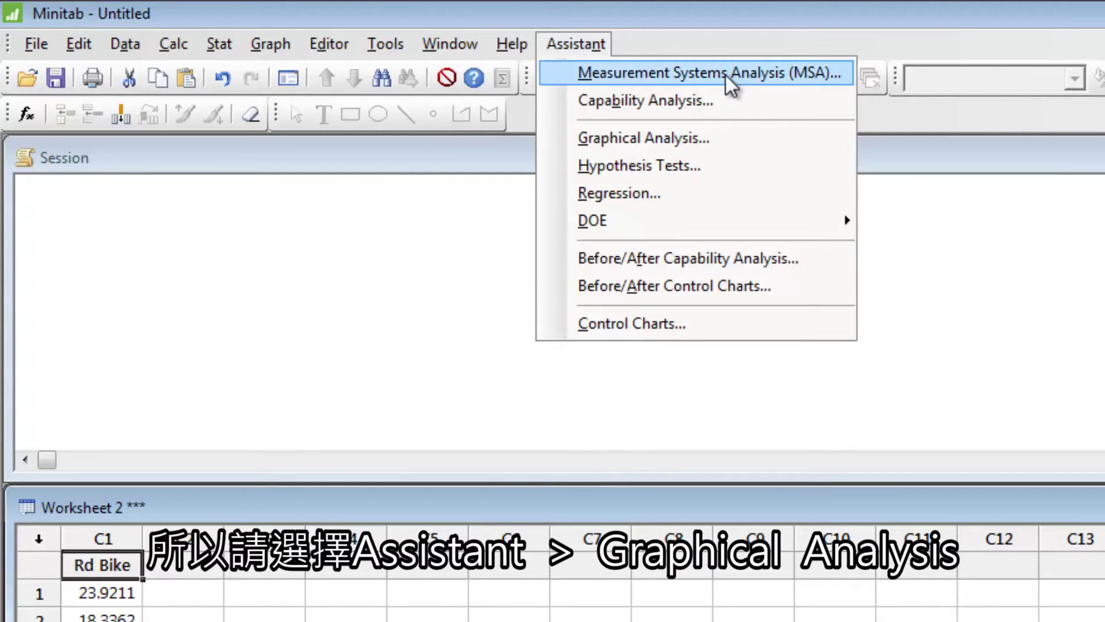
pyautogui.click(750, 142)
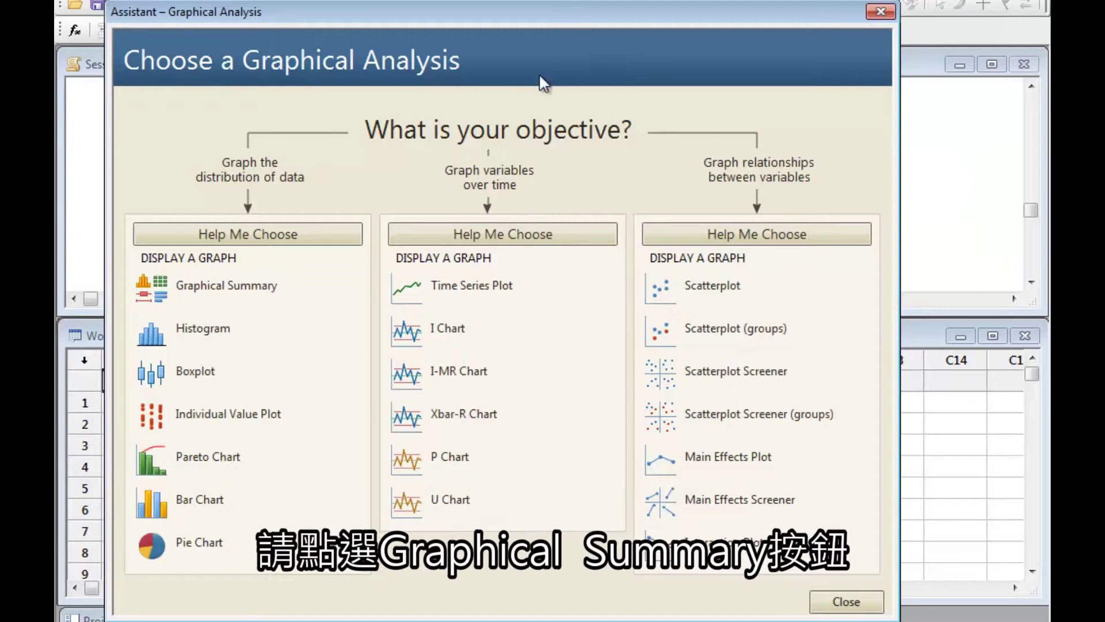
pyautogui.click(289, 290)
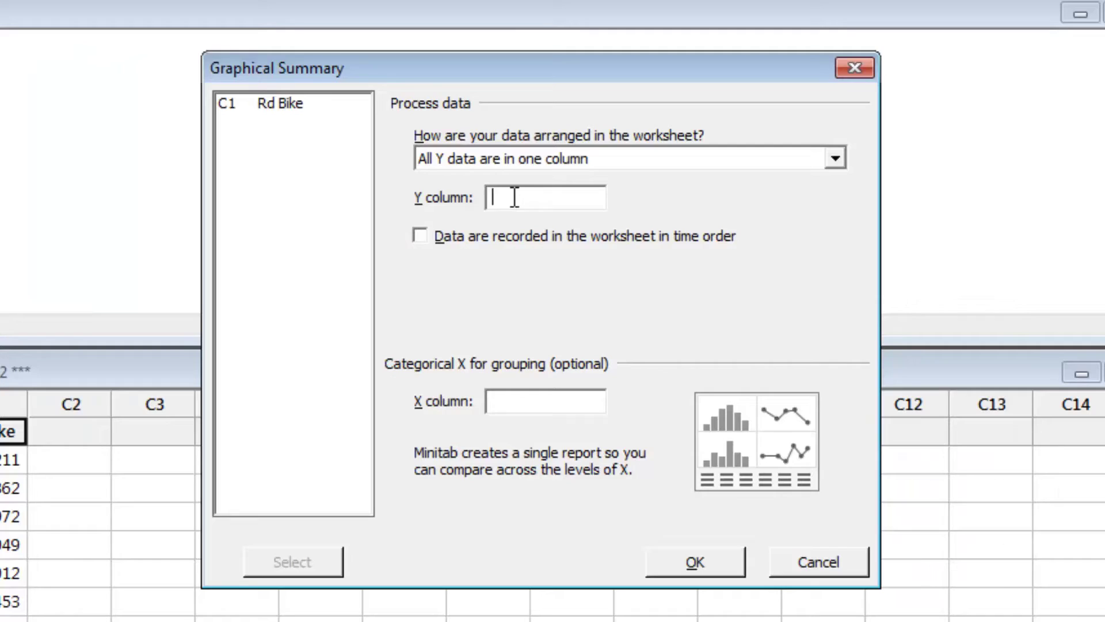
pyautogui.doubleClick(292, 102)
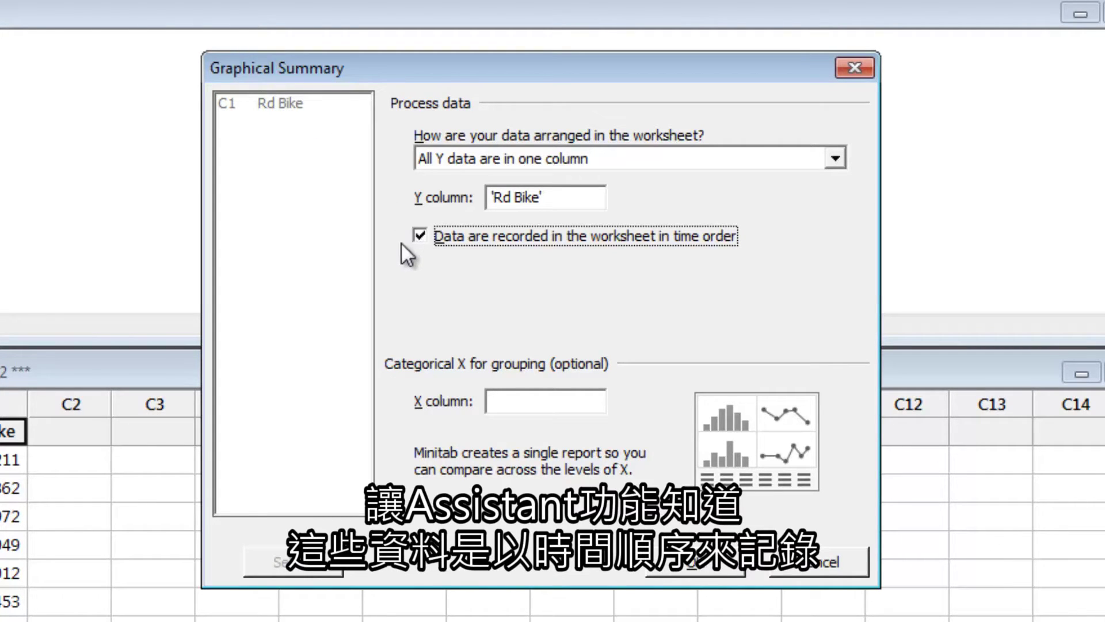
pyautogui.click(715, 574)
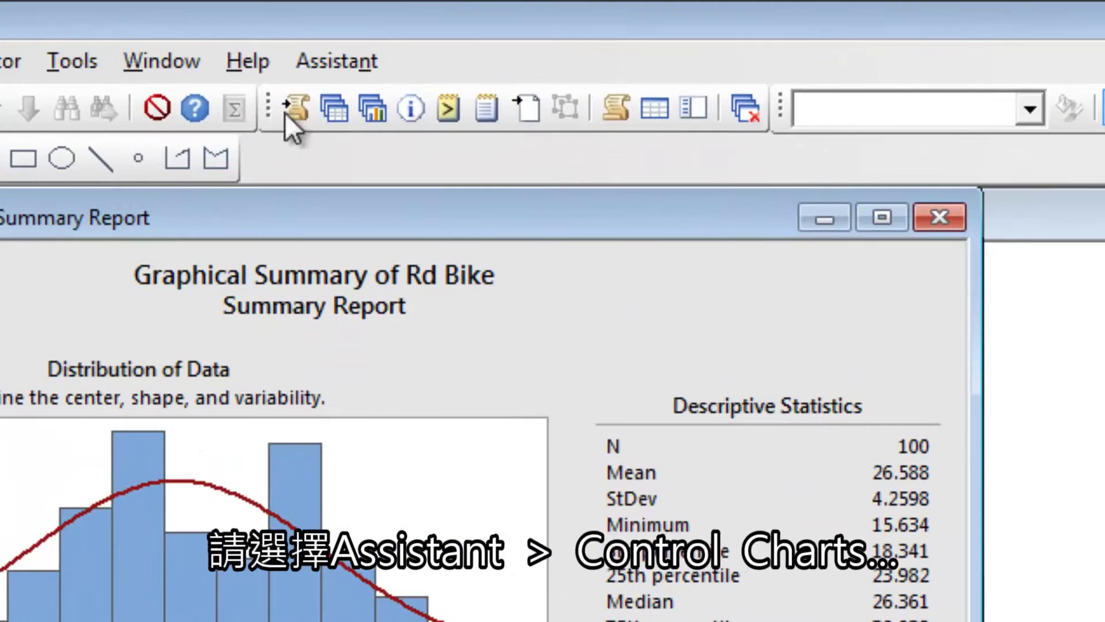
# Open the Assistant's Choose a Control Chart flowchart
pyautogui.click(335, 66)
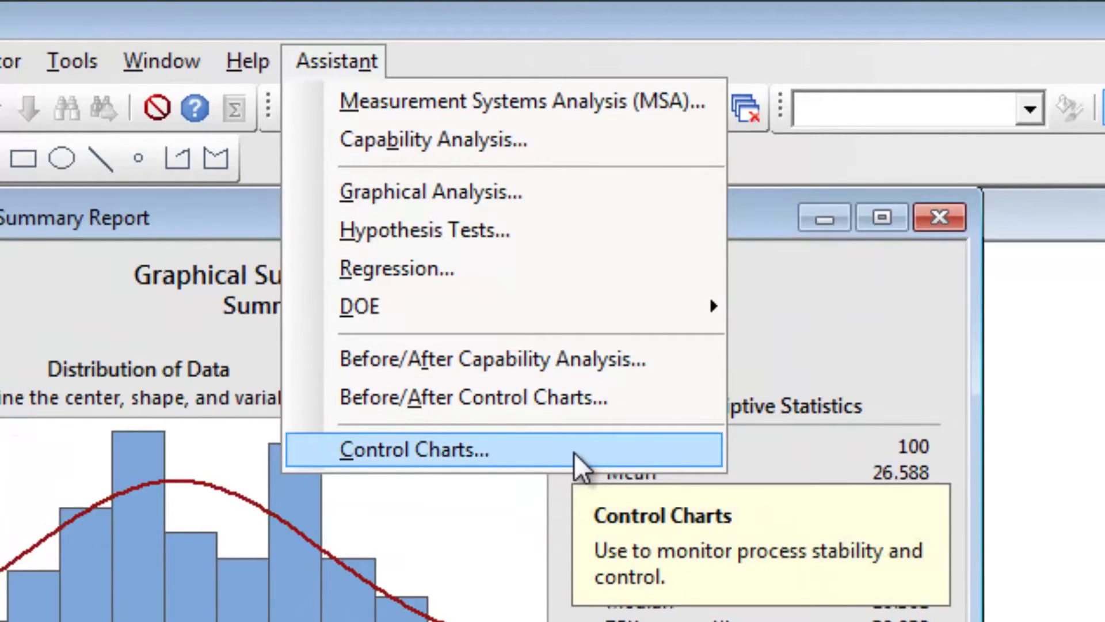
pyautogui.click(575, 452)
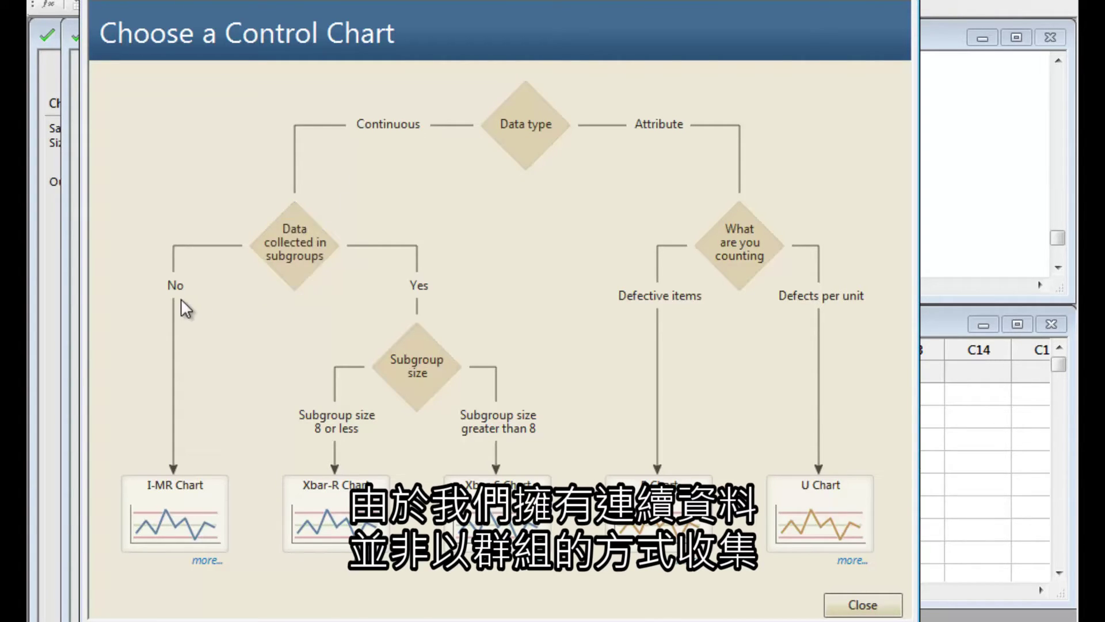
# Create an I-MR chart of Rd Bike with control limits estimated from the data
pyautogui.click(194, 528)
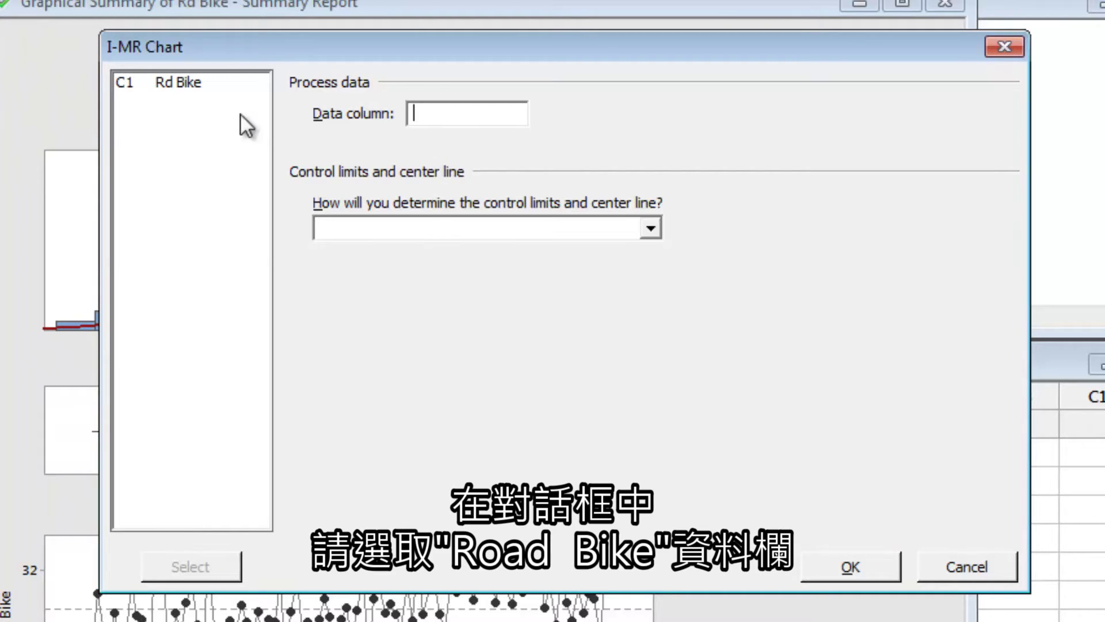
pyautogui.doubleClick(176, 83)
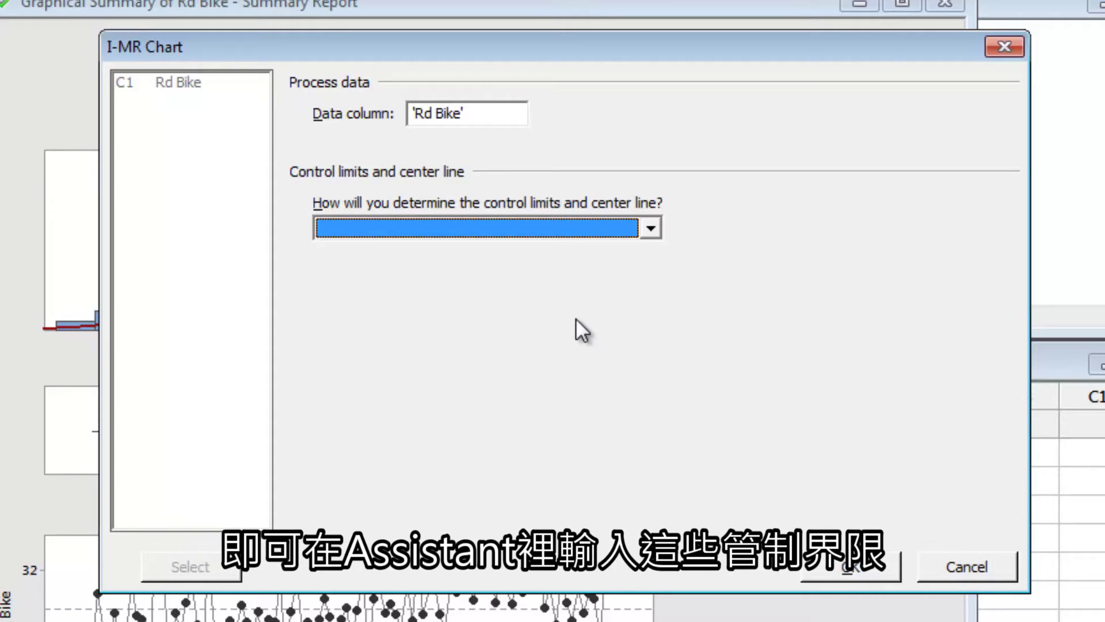
pyautogui.click(659, 231)
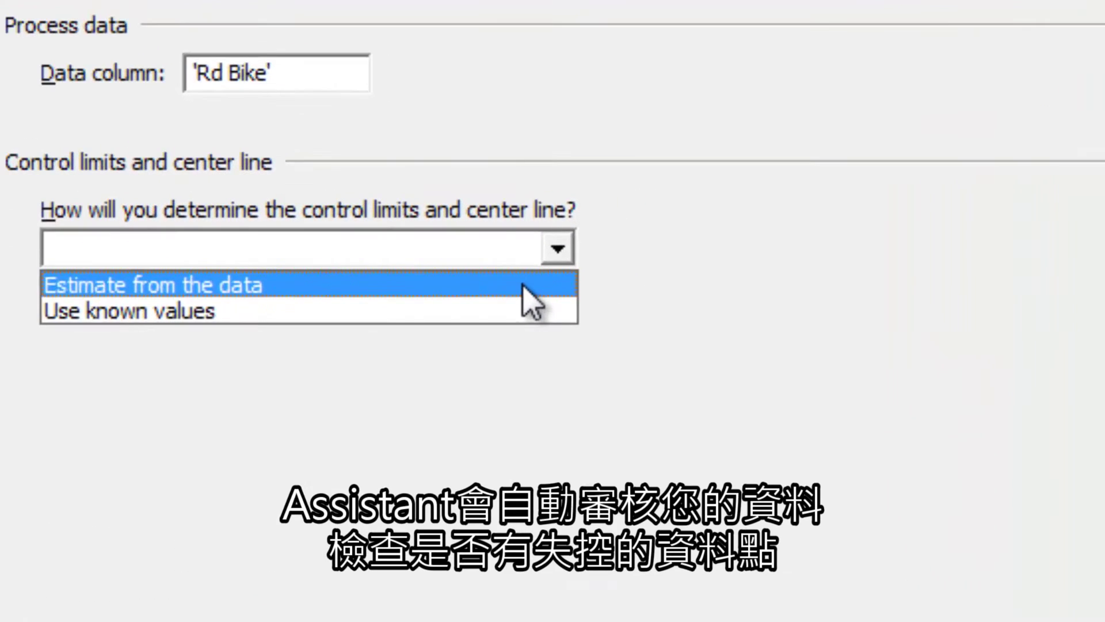
pyautogui.click(628, 251)
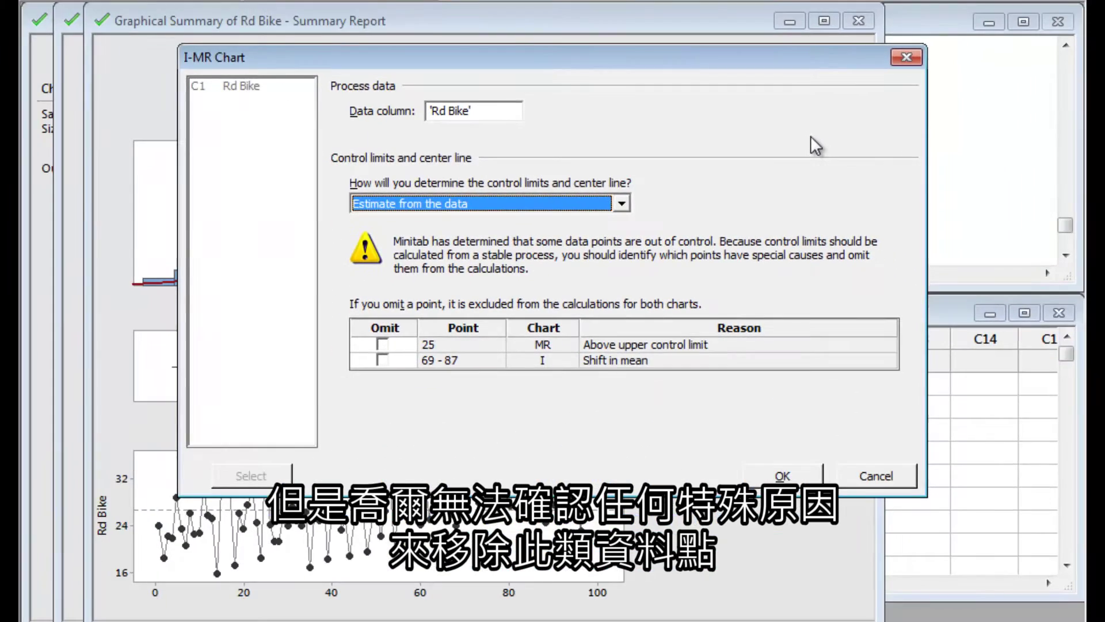
pyautogui.click(798, 477)
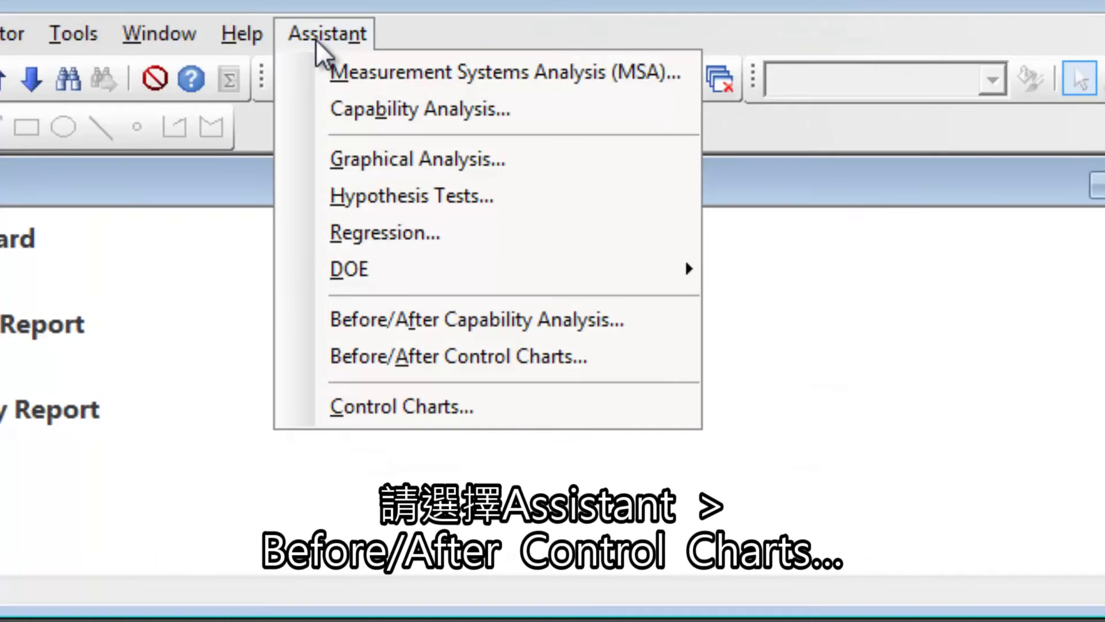
# Open the Choose a Before/After Control Chart decision tree
pyautogui.click(608, 353)
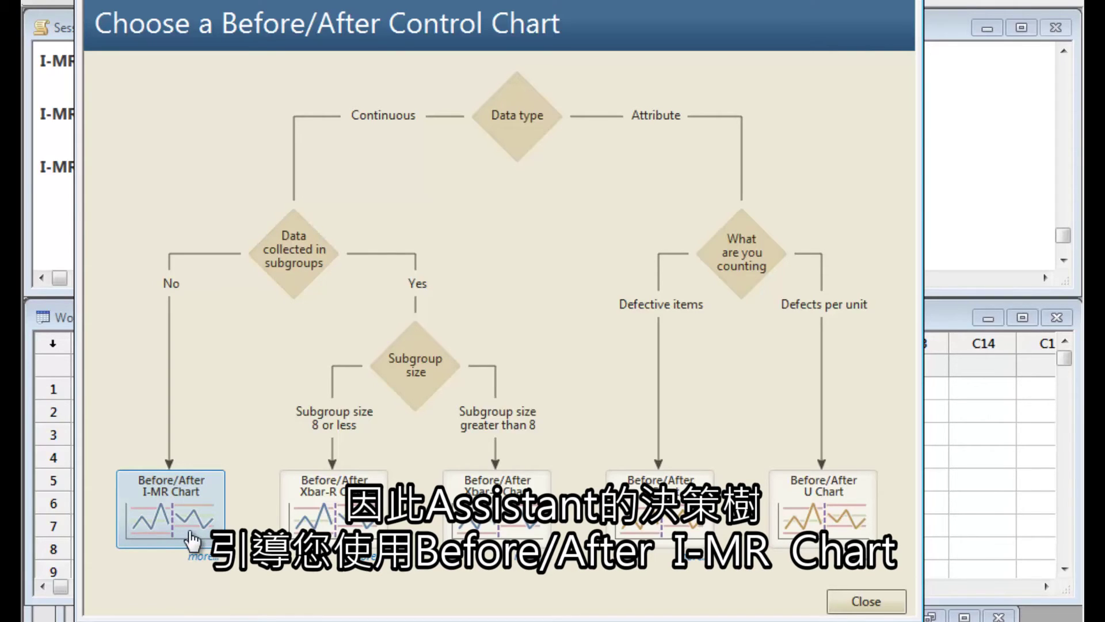
# Open the Before/After I-MR Chart dialog and show its data-arrangement choices
pyautogui.click(191, 541)
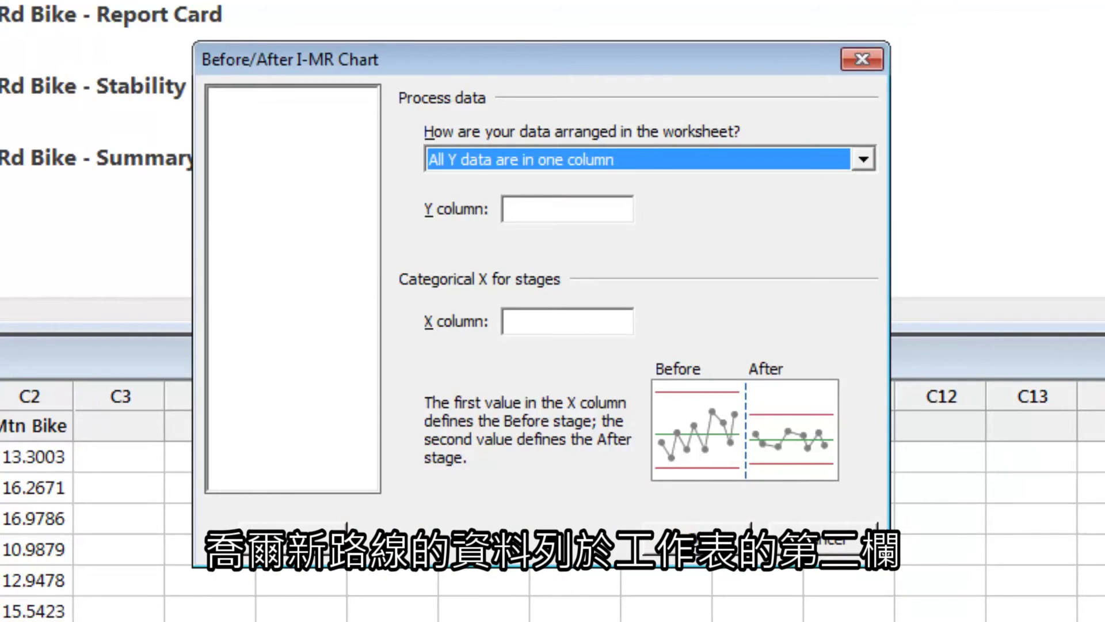
pyautogui.click(864, 161)
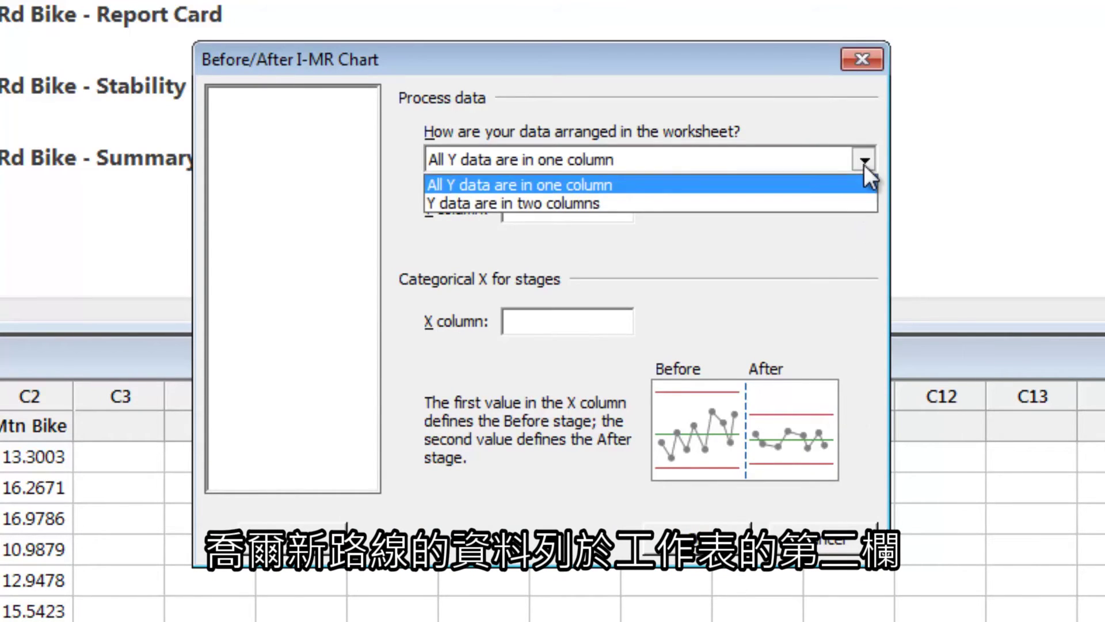
# Chart two-column data with Rd Bike as the before stage and Mtn Bike as after
pyautogui.click(843, 201)
pyautogui.click(619, 210)
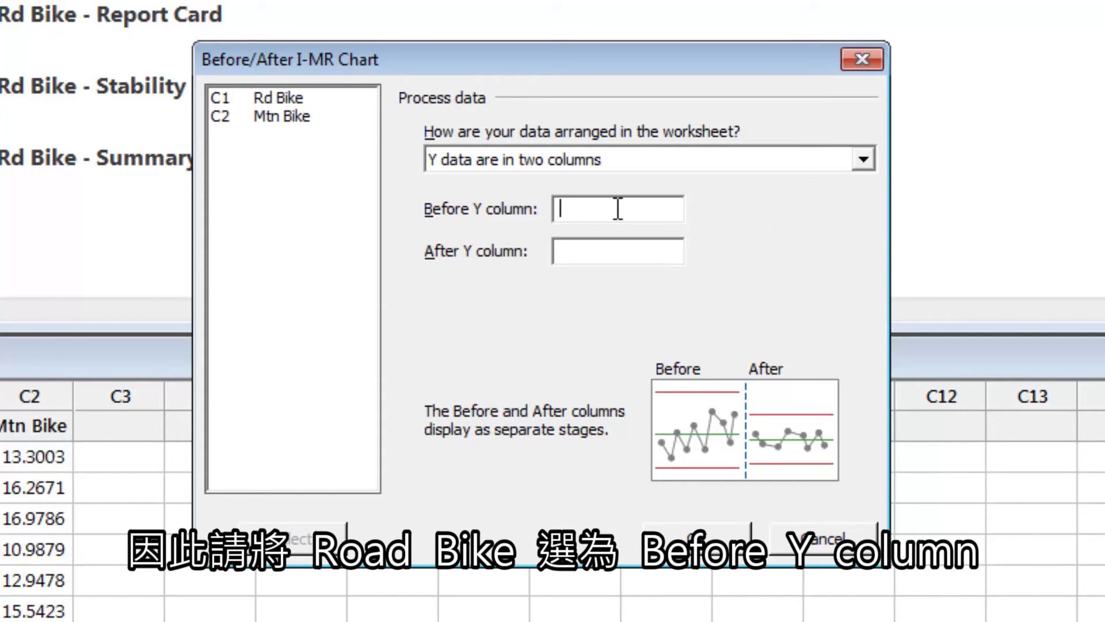
pyautogui.click(262, 90)
pyautogui.doubleClick(262, 92)
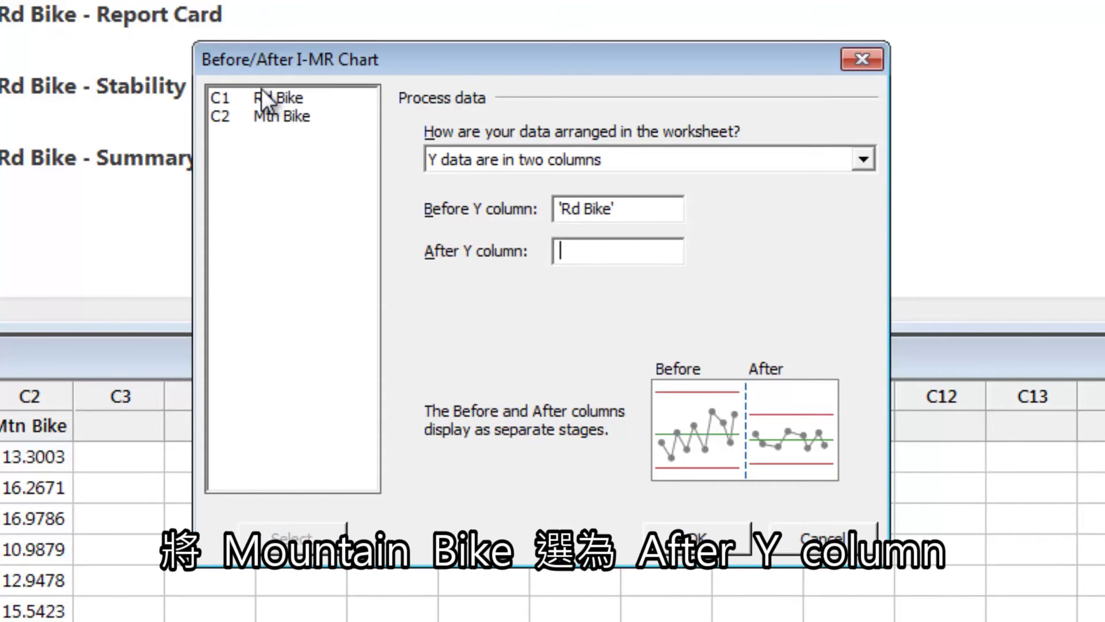
pyautogui.doubleClick(287, 114)
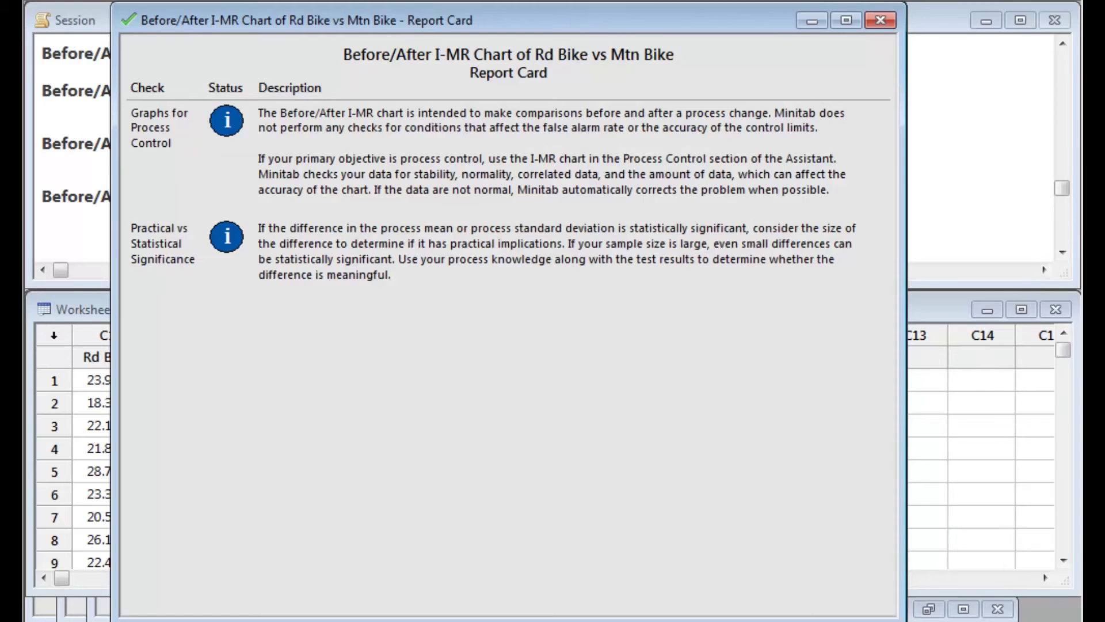
pyautogui.click(733, 534)
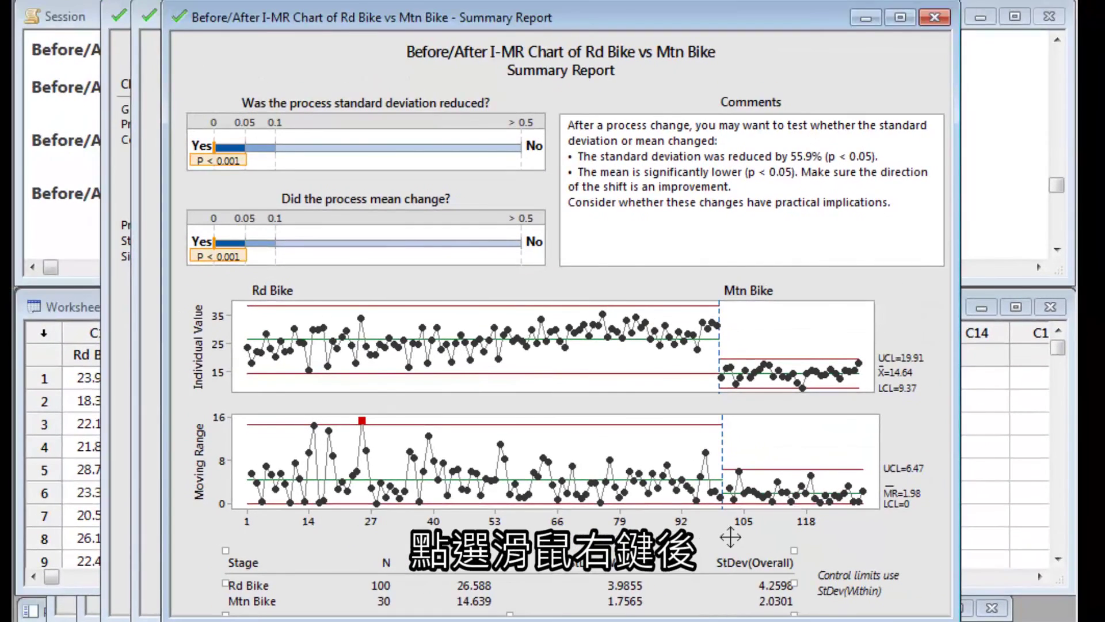
# Send the Before/After I-MR summary graph to Microsoft PowerPoint
pyautogui.rightClick(731, 535)
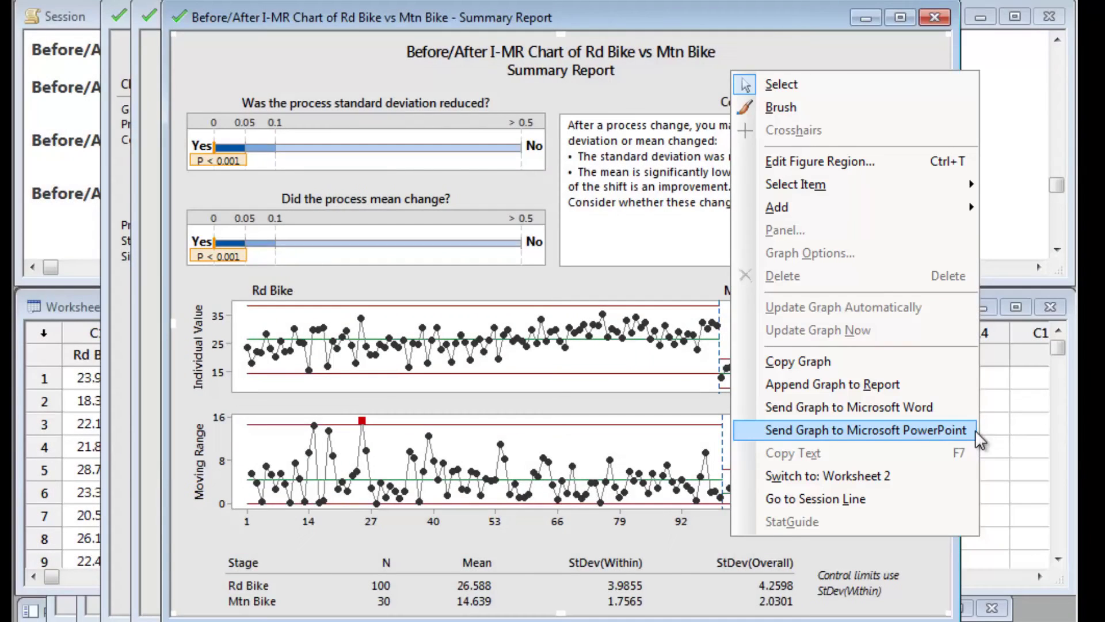
pyautogui.click(864, 429)
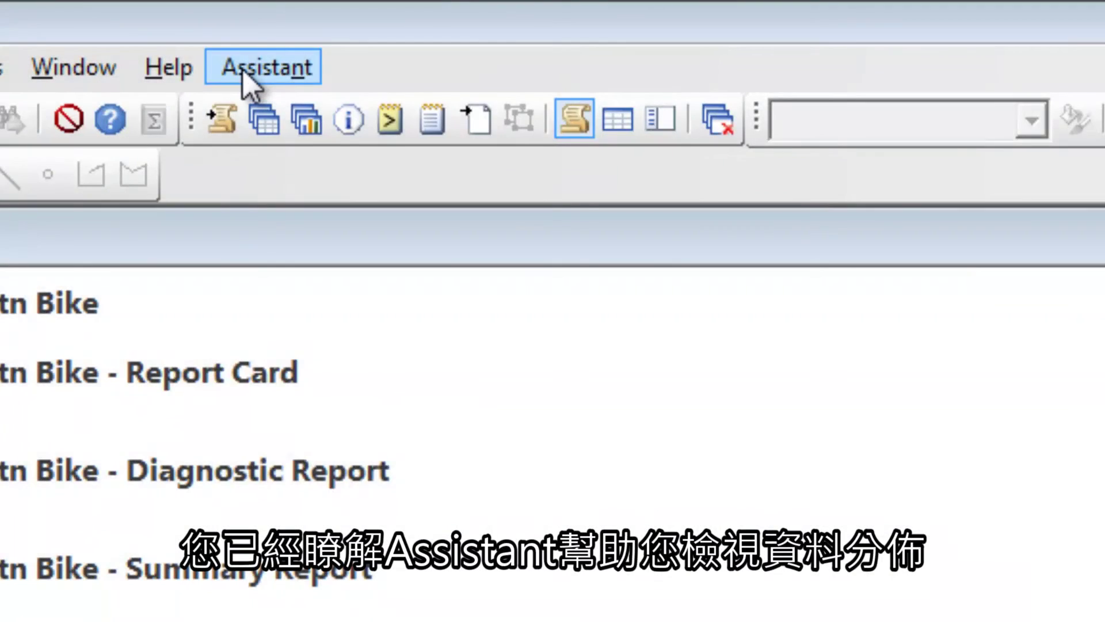
# Show the Assistant menu's list of guided analyses
pyautogui.click(242, 72)
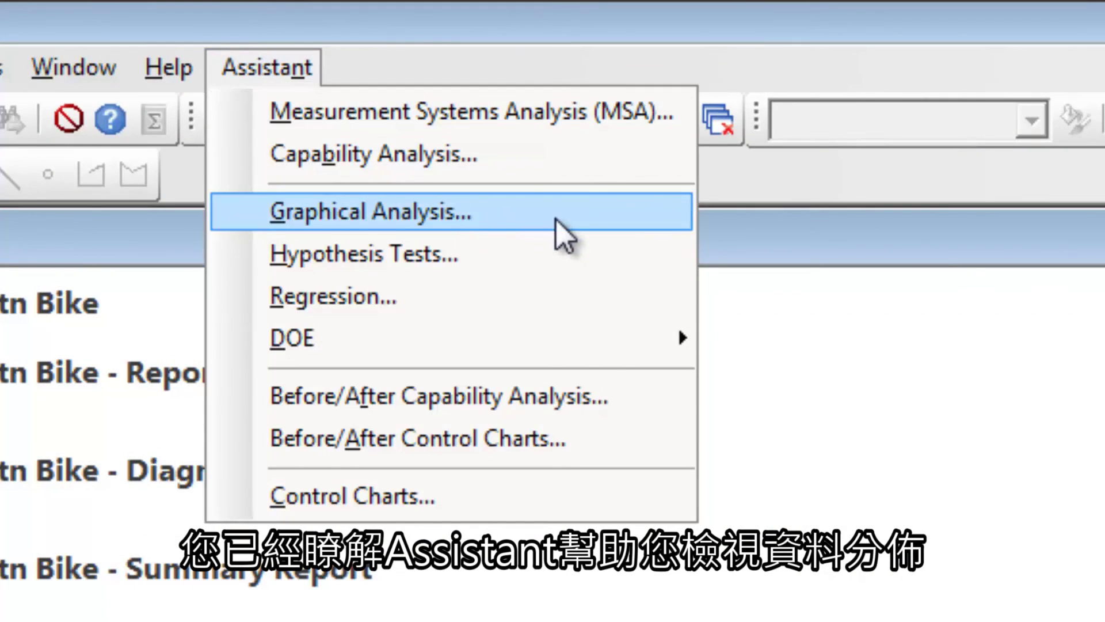